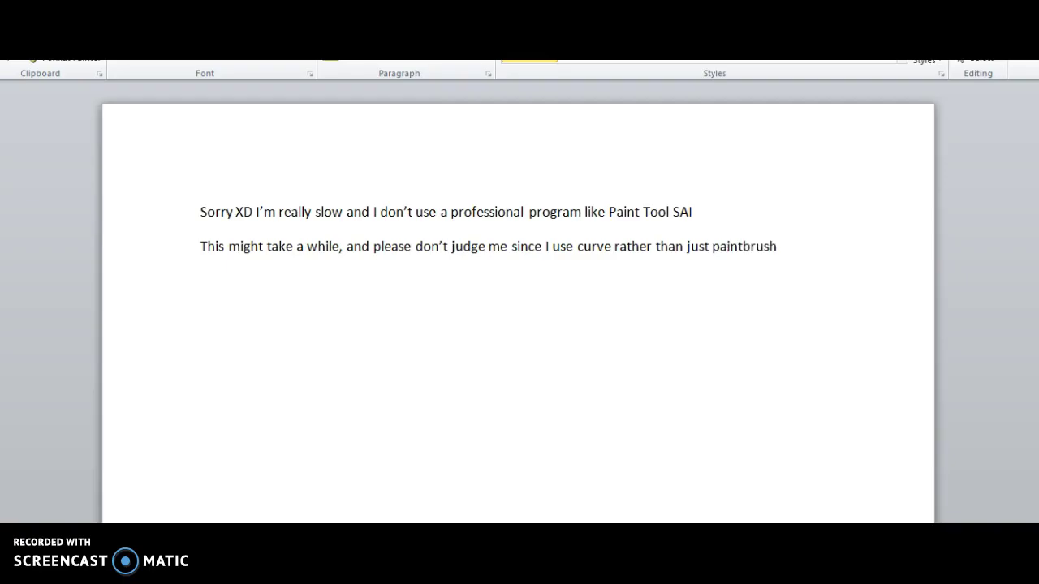
{"action": "type", "text": "thin"}
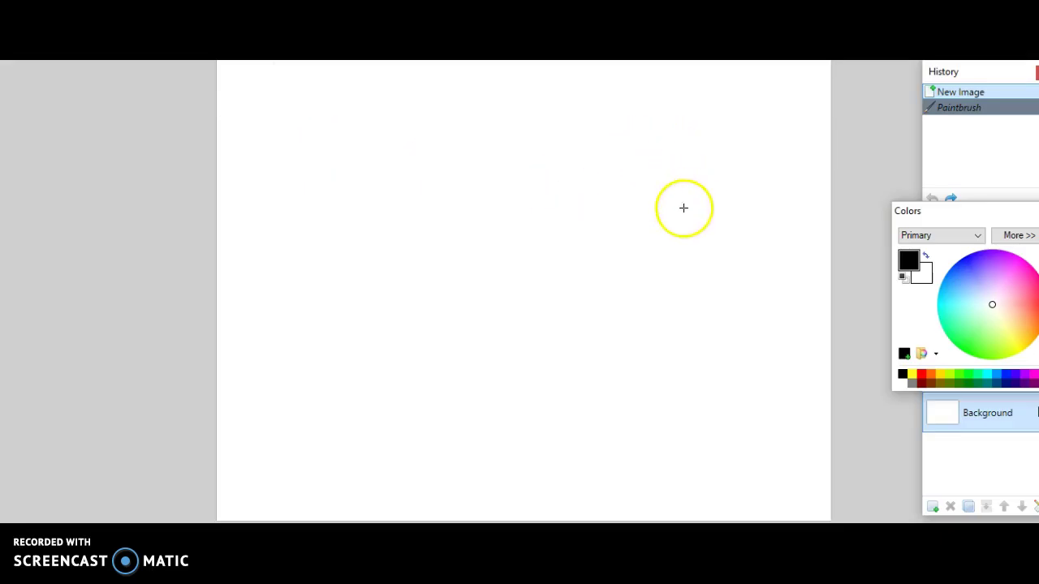
Draw a black curve in the upper middle of the canvas and bend it into a wide arch for the head
{"action": "mouse_move", "coordinate": [664, 139]}
{"action": "left_mouse_down"}
{"action": "mouse_move", "coordinate": [517, 107]}
{"action": "mouse_move", "coordinate": [406, 204]}
{"action": "mouse_move", "coordinate": [425, 206]}
{"action": "mouse_move", "coordinate": [446, 155]}
{"action": "mouse_move", "coordinate": [478, 160]}
{"action": "mouse_move", "coordinate": [478, 140]}
{"action": "mouse_move", "coordinate": [483, 148]}
{"action": "mouse_move", "coordinate": [542, 111]}
{"action": "left_mouse_up"}
{"action": "left_click_drag", "start_coordinate": [604, 143], "coordinate": [610, 103]}
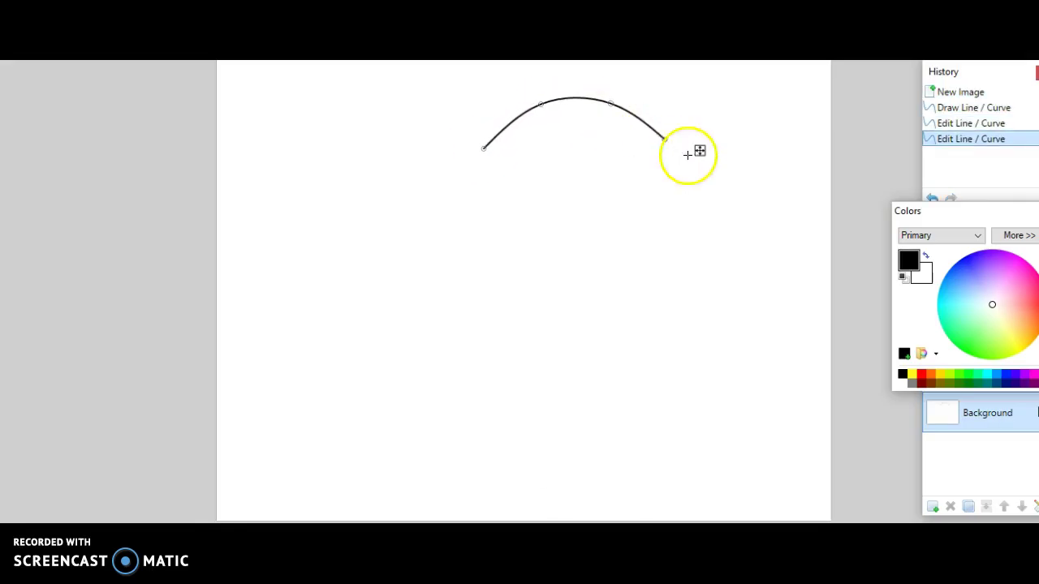
{"action": "left_click_drag", "start_coordinate": [668, 139], "coordinate": [682, 151]}
{"action": "left_click_drag", "start_coordinate": [541, 104], "coordinate": [529, 104]}
{"action": "left_click_drag", "start_coordinate": [482, 151], "coordinate": [492, 224]}
{"action": "left_click_drag", "start_coordinate": [529, 104], "coordinate": [490, 137]}
{"action": "left_click_drag", "start_coordinate": [612, 103], "coordinate": [619, 95]}
{"action": "left_click_drag", "start_coordinate": [681, 152], "coordinate": [702, 223]}
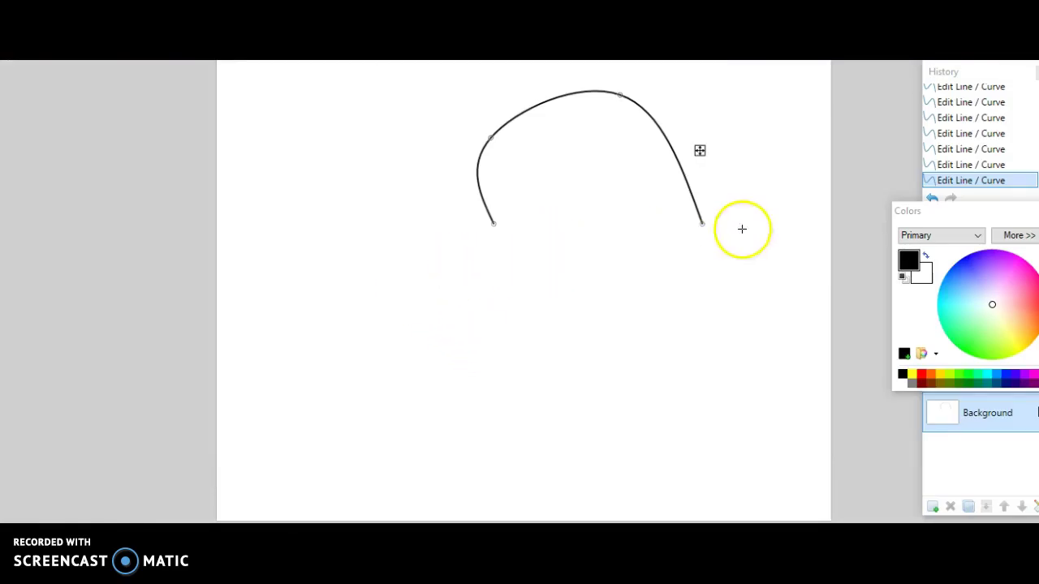
Tighten the arch into a rounded head top with shorter sides and finish the curve
{"action": "left_click_drag", "start_coordinate": [691, 223], "coordinate": [680, 159]}
{"action": "left_click_drag", "start_coordinate": [494, 139], "coordinate": [529, 106]}
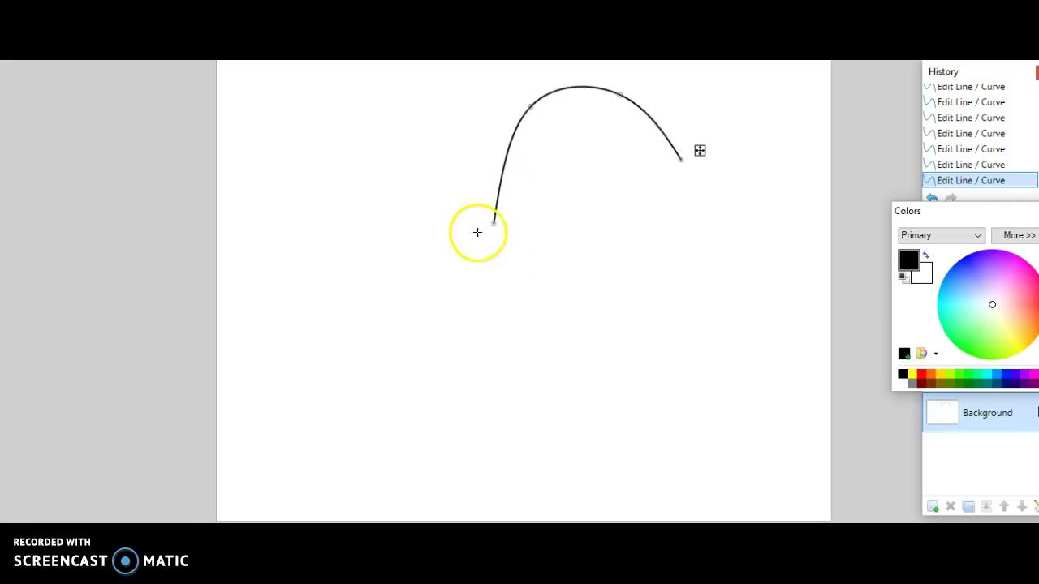
{"action": "left_click_drag", "start_coordinate": [501, 224], "coordinate": [515, 182]}
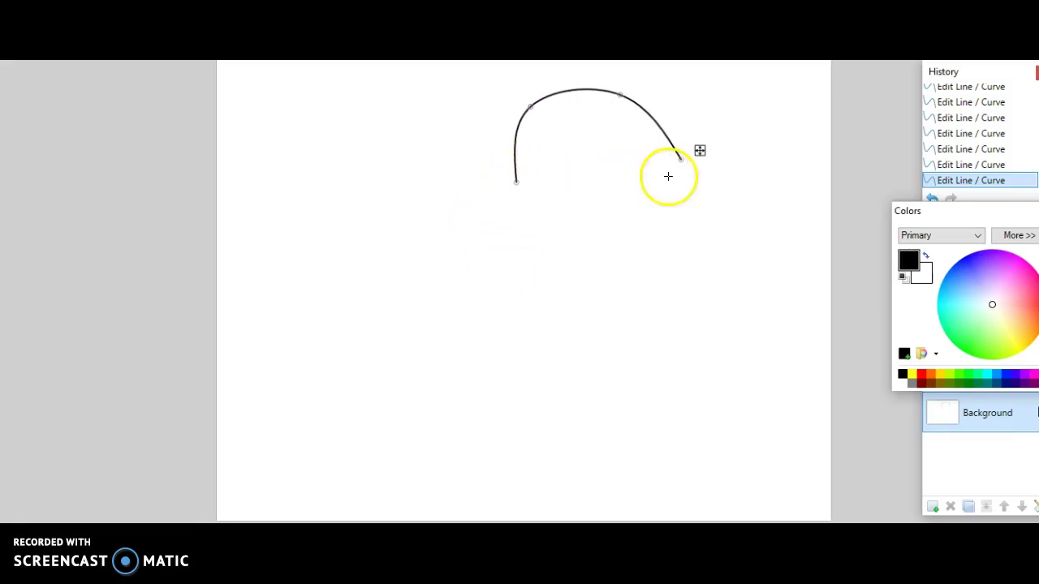
{"action": "mouse_move", "coordinate": [687, 169]}
{"action": "left_mouse_down"}
{"action": "mouse_move", "coordinate": [668, 176]}
{"action": "mouse_move", "coordinate": [673, 165]}
{"action": "left_mouse_up"}
{"action": "left_click", "coordinate": [665, 248]}
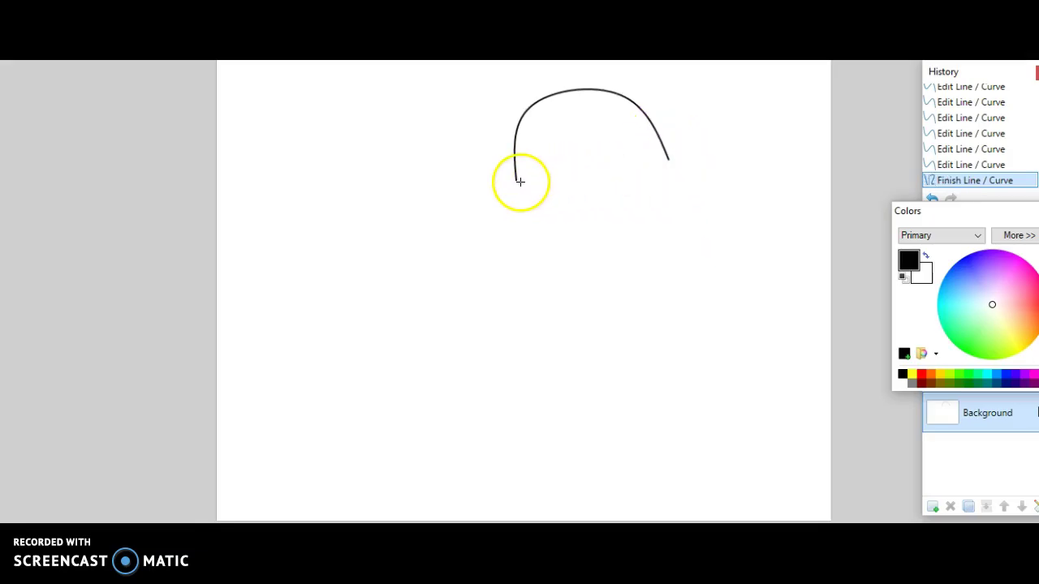
Draw a second curve between the two ends of the head arch and bend it outward and down as the face outline
{"action": "mouse_move", "coordinate": [517, 181]}
{"action": "left_mouse_down"}
{"action": "mouse_move", "coordinate": [501, 271]}
{"action": "mouse_move", "coordinate": [670, 170]}
{"action": "mouse_move", "coordinate": [669, 158]}
{"action": "mouse_move", "coordinate": [466, 223]}
{"action": "mouse_move", "coordinate": [695, 179]}
{"action": "mouse_move", "coordinate": [668, 161]}
{"action": "left_mouse_up"}
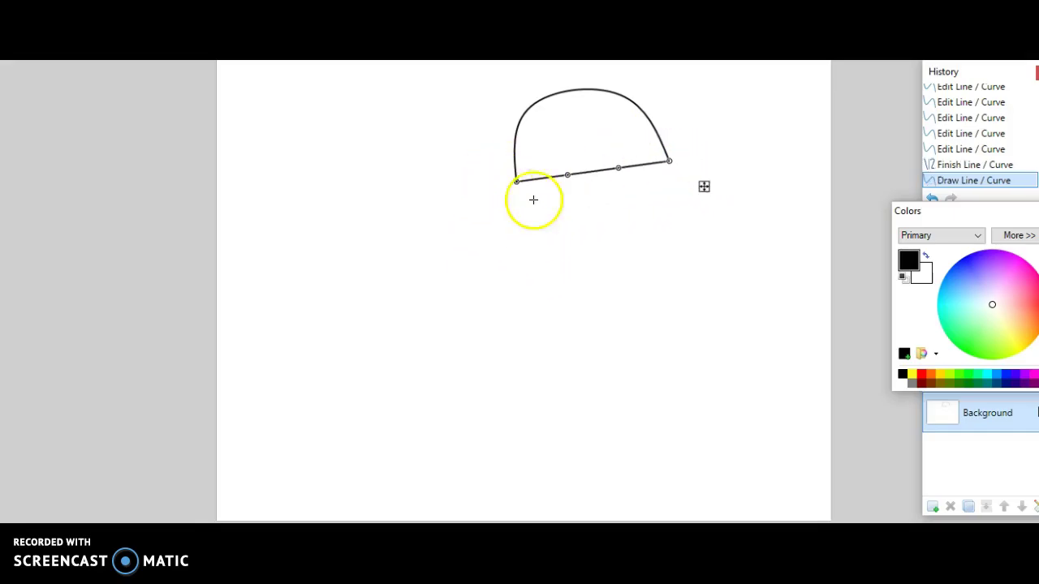
{"action": "mouse_move", "coordinate": [573, 180]}
{"action": "left_mouse_down"}
{"action": "mouse_move", "coordinate": [473, 208]}
{"action": "mouse_move", "coordinate": [477, 196]}
{"action": "left_mouse_up"}
{"action": "left_click_drag", "start_coordinate": [629, 169], "coordinate": [590, 271]}
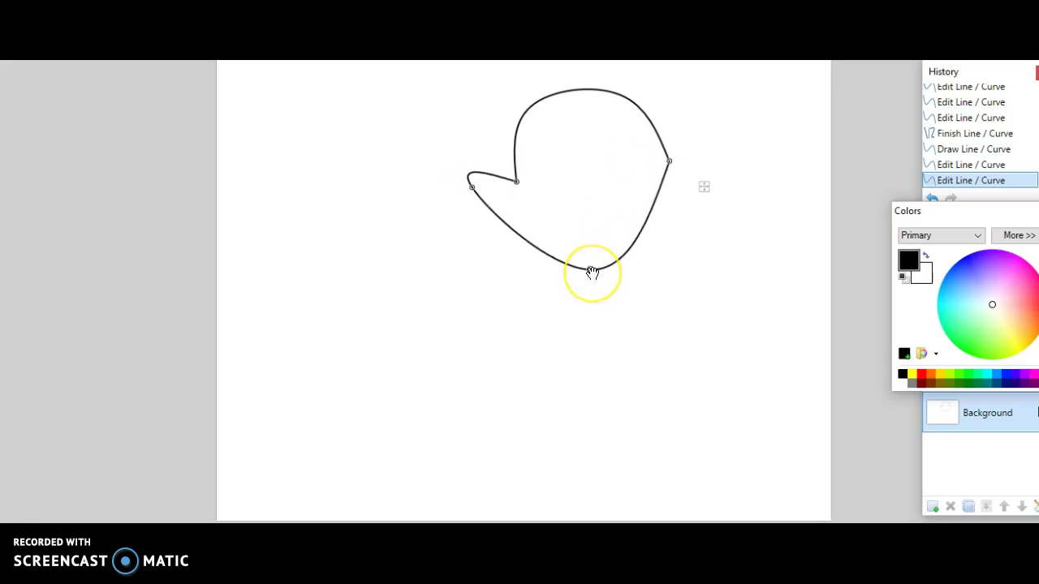
{"action": "left_click", "coordinate": [589, 268]}
{"action": "left_click", "coordinate": [557, 181]}
Reshape the face curve into a small cheek bulge and rounded chin ending beneath the head, and finish it
{"action": "left_click_drag", "start_coordinate": [472, 189], "coordinate": [493, 209]}
{"action": "left_click_drag", "start_coordinate": [662, 164], "coordinate": [641, 236]}
{"action": "left_click_drag", "start_coordinate": [585, 273], "coordinate": [538, 264]}
{"action": "left_click_drag", "start_coordinate": [644, 233], "coordinate": [622, 277]}
{"action": "mouse_move", "coordinate": [495, 210]}
{"action": "left_mouse_down"}
{"action": "mouse_move", "coordinate": [499, 220]}
{"action": "mouse_move", "coordinate": [489, 203]}
{"action": "mouse_move", "coordinate": [500, 207]}
{"action": "left_mouse_up"}
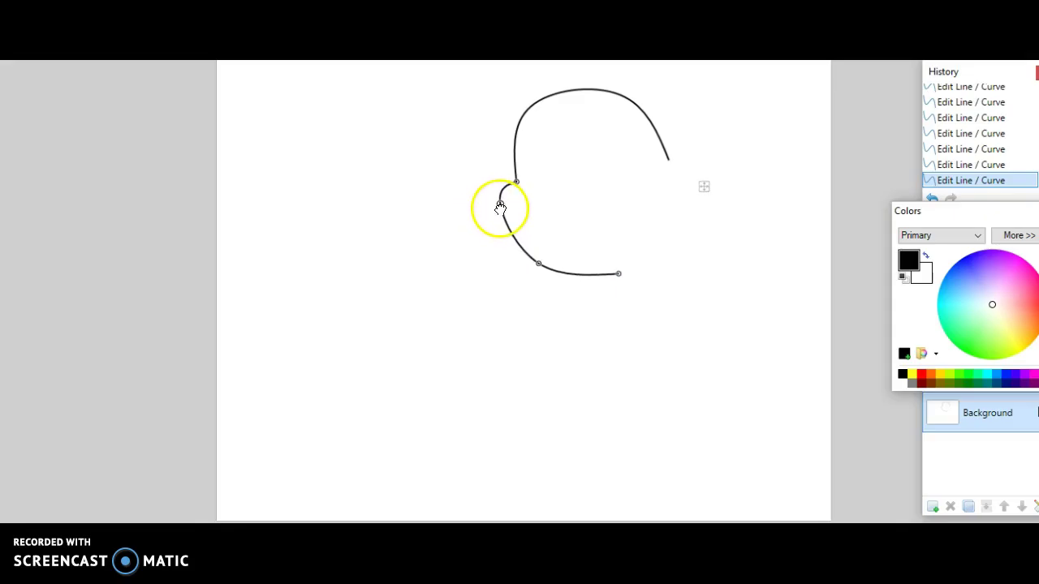
{"action": "left_click_drag", "start_coordinate": [541, 266], "coordinate": [541, 257]}
{"action": "mouse_move", "coordinate": [619, 276]}
{"action": "left_mouse_down"}
{"action": "mouse_move", "coordinate": [654, 249]}
{"action": "mouse_move", "coordinate": [593, 271]}
{"action": "mouse_move", "coordinate": [610, 274]}
{"action": "mouse_move", "coordinate": [605, 262]}
{"action": "mouse_move", "coordinate": [616, 275]}
{"action": "mouse_move", "coordinate": [615, 265]}
{"action": "left_mouse_up"}
{"action": "left_click", "coordinate": [591, 309]}
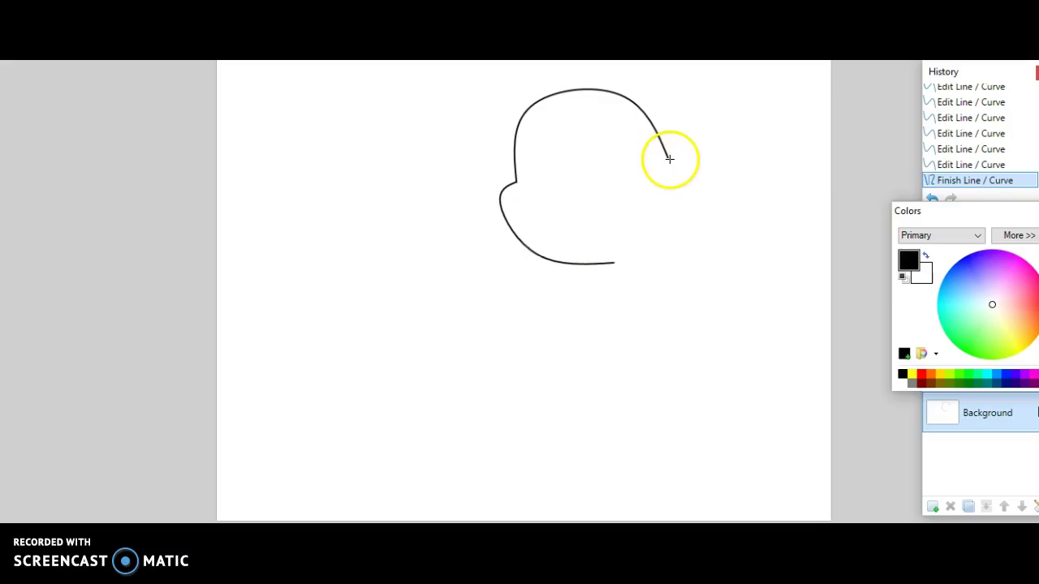
Draw a short S-shaped curve rising from the right end of the chin line toward the side of the head
{"action": "mouse_move", "coordinate": [615, 272]}
{"action": "left_mouse_down"}
{"action": "mouse_move", "coordinate": [631, 188]}
{"action": "mouse_move", "coordinate": [625, 197]}
{"action": "mouse_move", "coordinate": [643, 196]}
{"action": "left_mouse_up"}
{"action": "left_click_drag", "start_coordinate": [629, 240], "coordinate": [607, 236]}
{"action": "left_click_drag", "start_coordinate": [619, 281], "coordinate": [631, 275]}
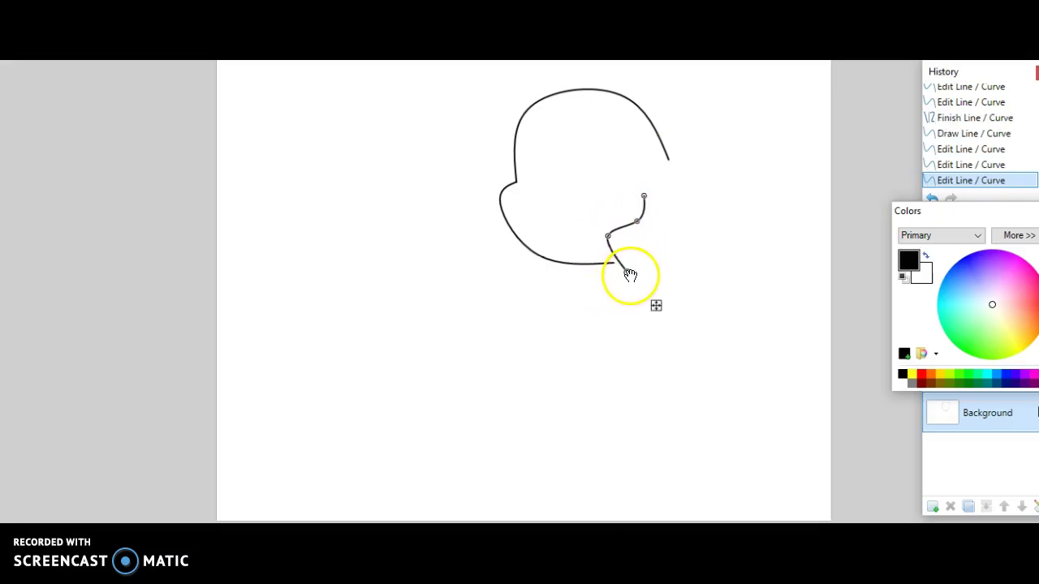
{"action": "left_click_drag", "start_coordinate": [607, 236], "coordinate": [625, 235]}
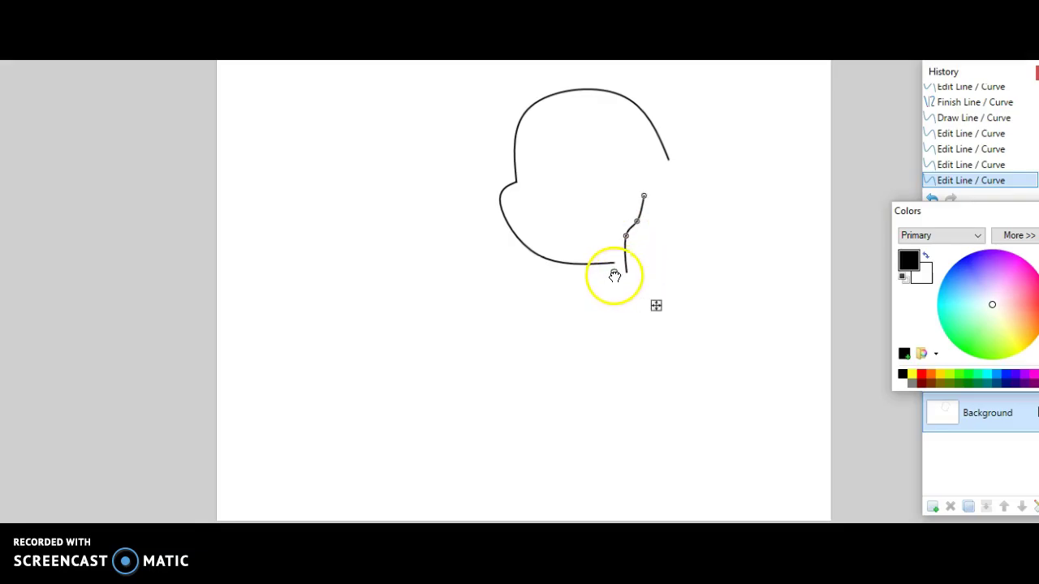
{"action": "left_click_drag", "start_coordinate": [610, 277], "coordinate": [611, 275]}
{"action": "left_click", "coordinate": [621, 234]}
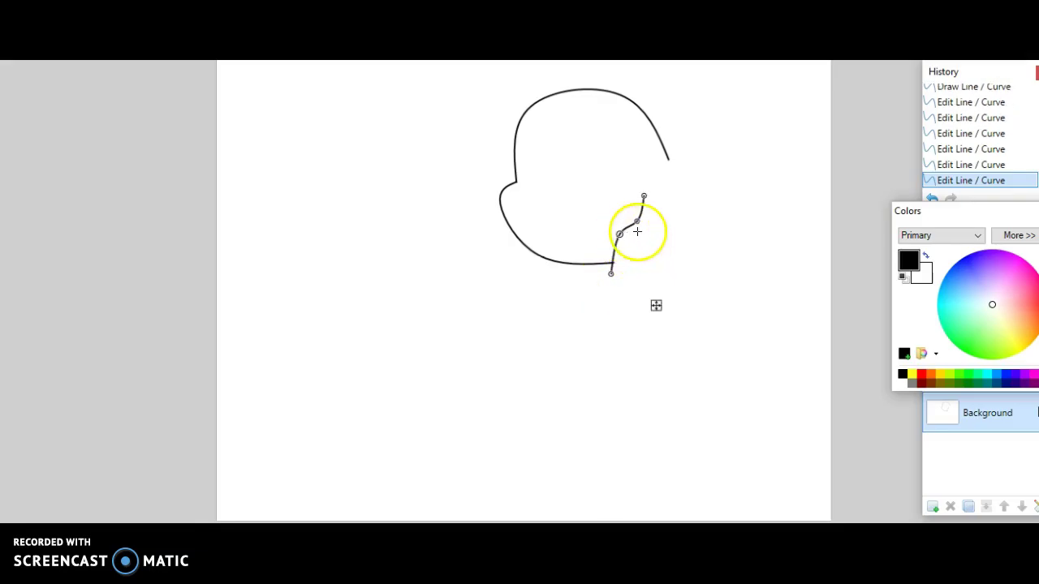
{"action": "left_click", "coordinate": [644, 227]}
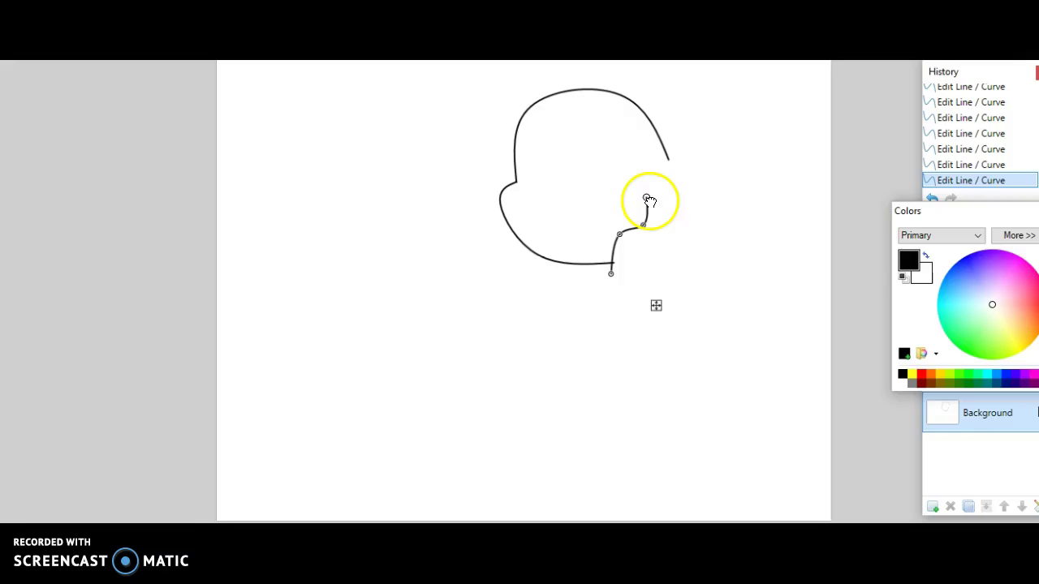
{"action": "key", "text": "Return"}
Draw an outward-bowed curve from the S-curve's upper tip down beside the chin to form a pointed hair lock
{"action": "mouse_move", "coordinate": [649, 200]}
{"action": "left_mouse_down"}
{"action": "mouse_move", "coordinate": [677, 233]}
{"action": "mouse_move", "coordinate": [660, 260]}
{"action": "left_mouse_up"}
{"action": "mouse_move", "coordinate": [654, 219]}
{"action": "left_mouse_down"}
{"action": "mouse_move", "coordinate": [659, 265]}
{"action": "mouse_move", "coordinate": [642, 267]}
{"action": "left_mouse_up"}
{"action": "left_click", "coordinate": [720, 219]}
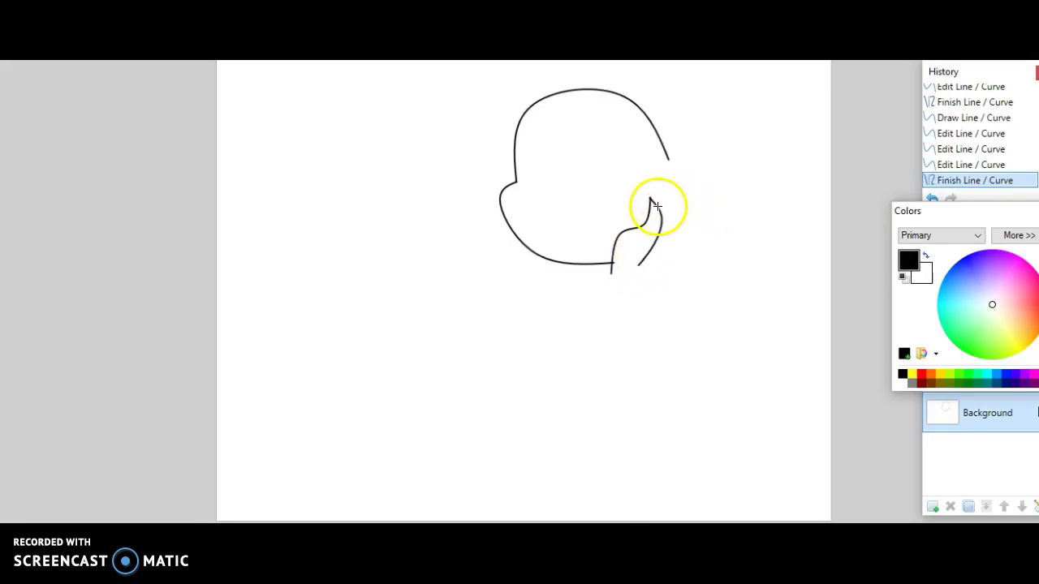
Draw a curve from the tip of the hair lock up past the right end of the head arch
{"action": "mouse_move", "coordinate": [650, 199]}
{"action": "left_mouse_down"}
{"action": "mouse_move", "coordinate": [677, 173]}
{"action": "mouse_move", "coordinate": [672, 131]}
{"action": "left_mouse_up"}
{"action": "left_click_drag", "start_coordinate": [667, 185], "coordinate": [673, 160]}
{"action": "left_click_drag", "start_coordinate": [688, 239], "coordinate": [685, 235]}
{"action": "left_click", "coordinate": [760, 173]}
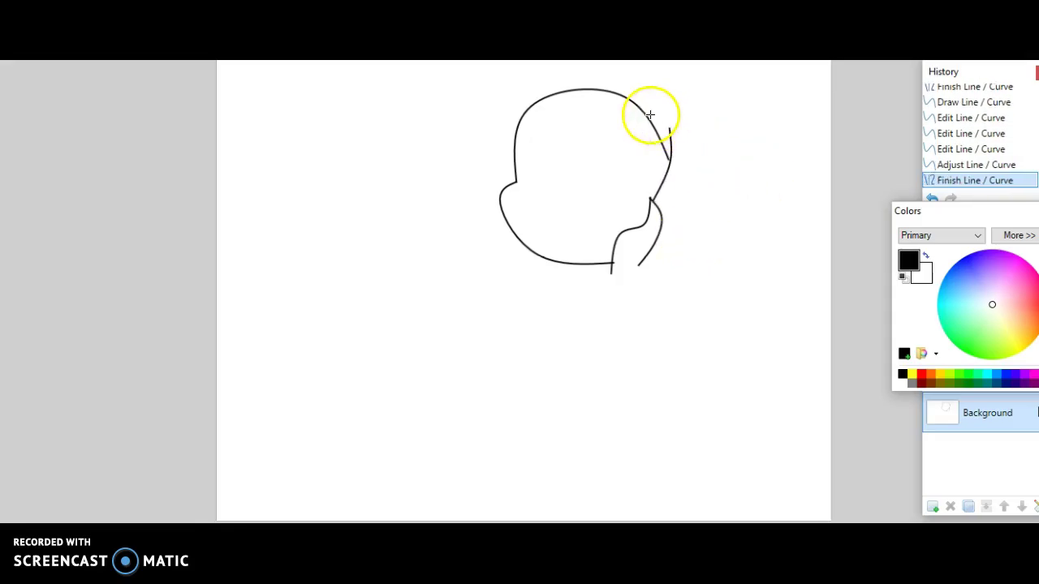
Draw a hair curve from the head's upper right, bulging outward and bending back down toward the hair lock
{"action": "mouse_move", "coordinate": [642, 106]}
{"action": "left_mouse_down"}
{"action": "mouse_move", "coordinate": [792, 225]}
{"action": "mouse_move", "coordinate": [716, 234]}
{"action": "left_mouse_up"}
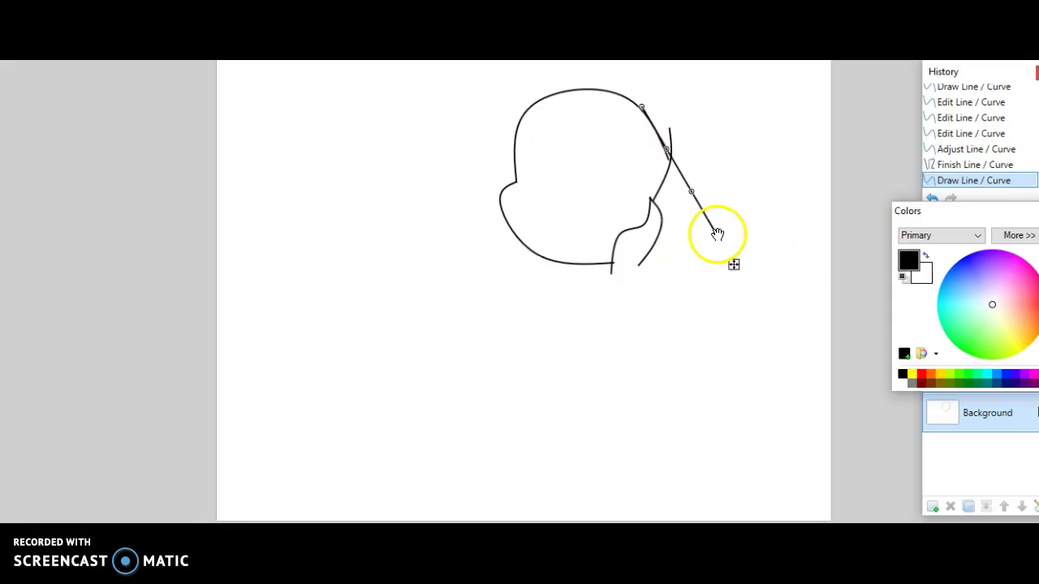
{"action": "left_click_drag", "start_coordinate": [689, 138], "coordinate": [701, 136]}
{"action": "left_click_drag", "start_coordinate": [724, 181], "coordinate": [725, 185]}
{"action": "left_click_drag", "start_coordinate": [715, 234], "coordinate": [702, 215]}
{"action": "left_click_drag", "start_coordinate": [723, 177], "coordinate": [700, 172]}
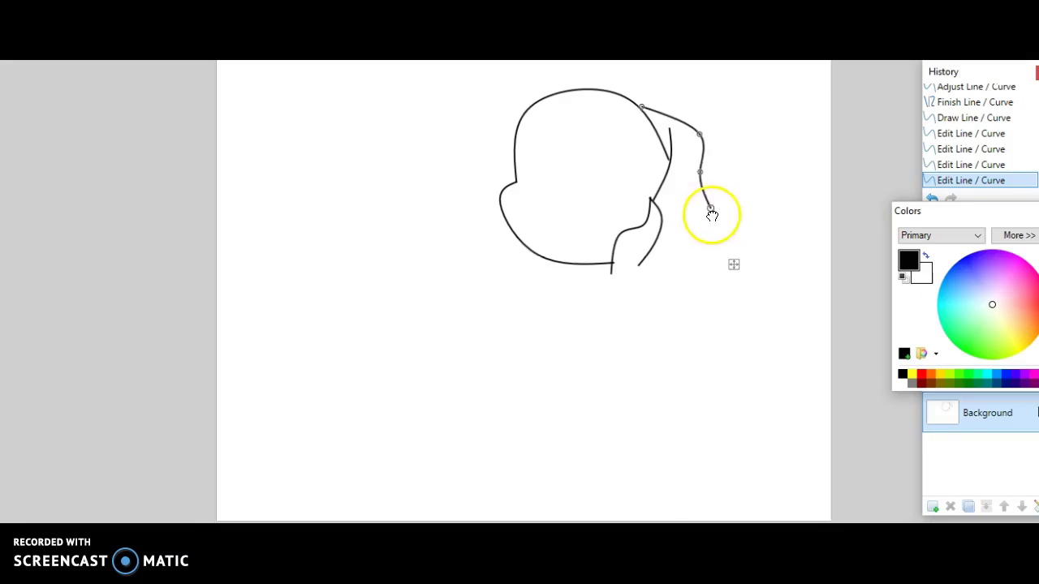
{"action": "left_click_drag", "start_coordinate": [689, 207], "coordinate": [682, 209]}
{"action": "left_click", "coordinate": [747, 194]}
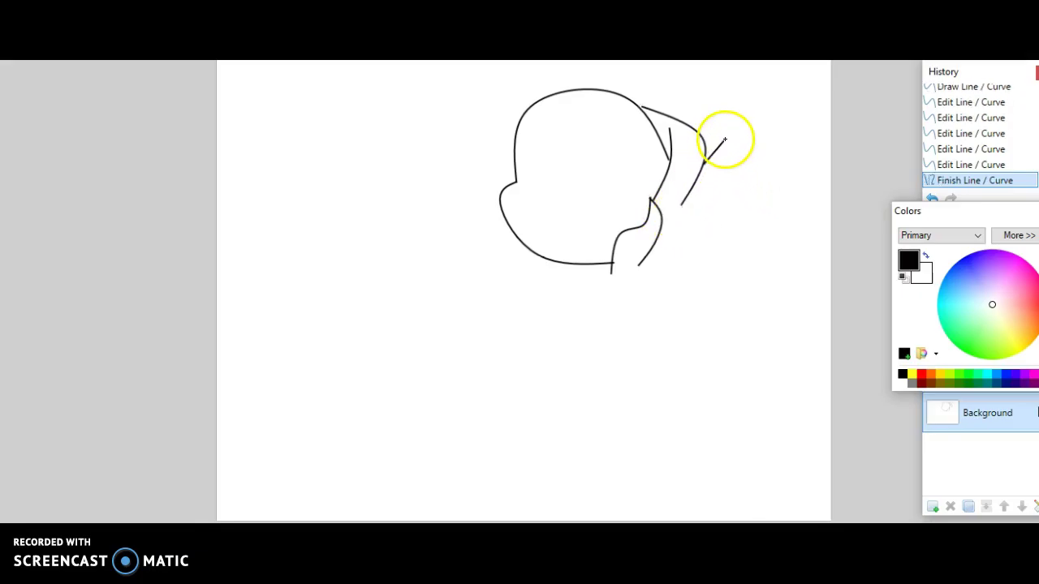
Draw a curved strand from a pointed outer tip down toward the hair lock, outside the upper-right hair curve
{"action": "mouse_move", "coordinate": [718, 139]}
{"action": "left_mouse_down"}
{"action": "mouse_move", "coordinate": [696, 246]}
{"action": "mouse_move", "coordinate": [677, 253]}
{"action": "left_mouse_up"}
{"action": "left_click", "coordinate": [722, 271]}
{"action": "left_click_drag", "start_coordinate": [705, 179], "coordinate": [716, 180]}
Draw the lower-right hair lock with a smooth sweep from its tip to below the chin and a short inner curve
{"action": "mouse_move", "coordinate": [694, 216]}
{"action": "left_mouse_down"}
{"action": "mouse_move", "coordinate": [689, 292]}
{"action": "mouse_move", "coordinate": [620, 298]}
{"action": "left_mouse_up"}
{"action": "left_click", "coordinate": [695, 320]}
{"action": "mouse_move", "coordinate": [697, 214]}
{"action": "left_mouse_down"}
{"action": "mouse_move", "coordinate": [712, 225]}
{"action": "mouse_move", "coordinate": [661, 249]}
{"action": "mouse_move", "coordinate": [686, 251]}
{"action": "mouse_move", "coordinate": [701, 267]}
{"action": "mouse_move", "coordinate": [674, 304]}
{"action": "left_mouse_up"}
{"action": "key", "text": "ctrl+z"}
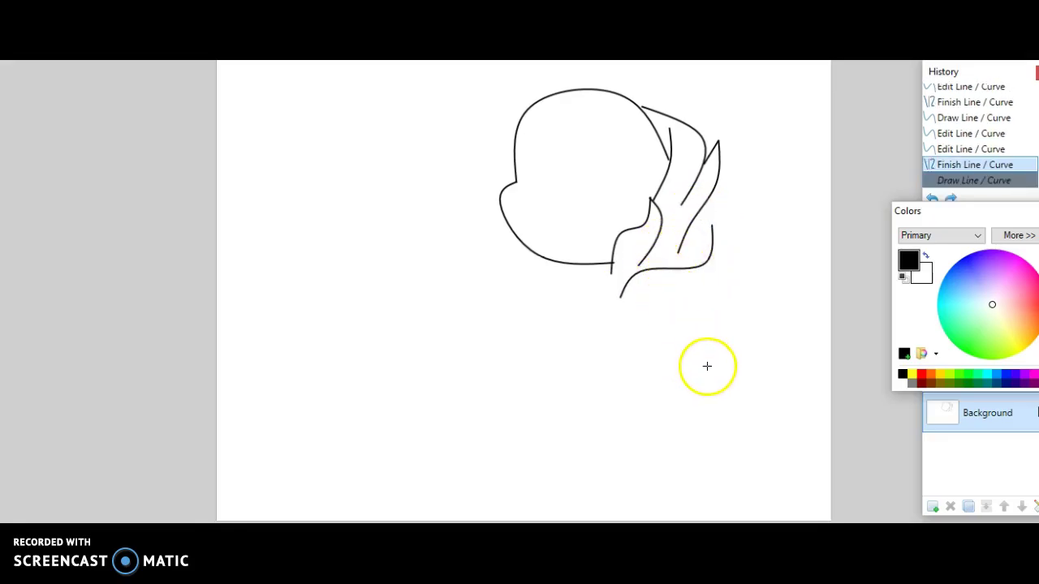
{"action": "key", "text": "ctrl+z"}
{"action": "left_click_drag", "start_coordinate": [644, 270], "coordinate": [657, 289]}
{"action": "left_click", "coordinate": [660, 356]}
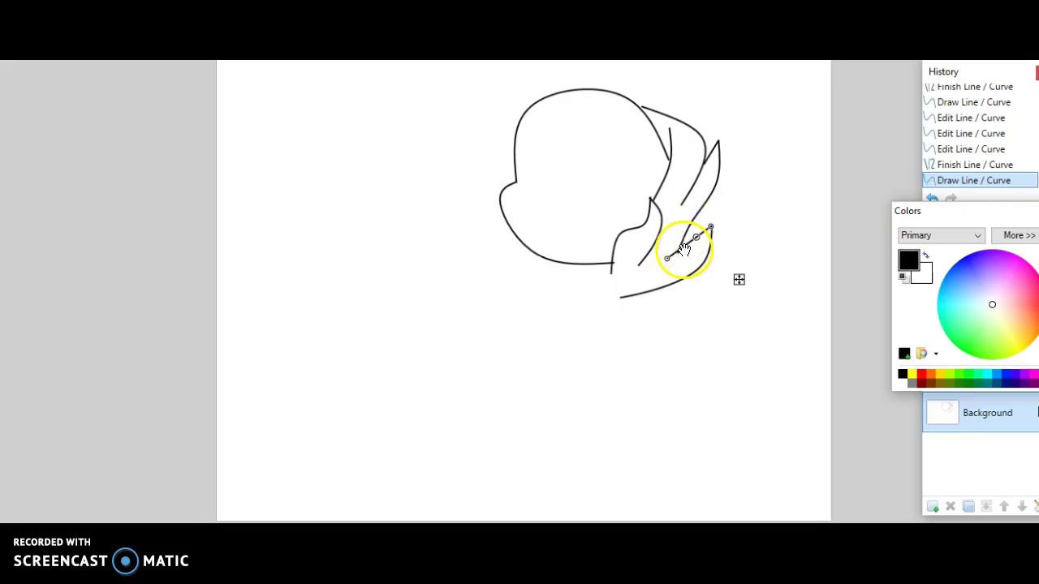
{"action": "left_click_drag", "start_coordinate": [684, 249], "coordinate": [691, 255]}
{"action": "left_click", "coordinate": [686, 339]}
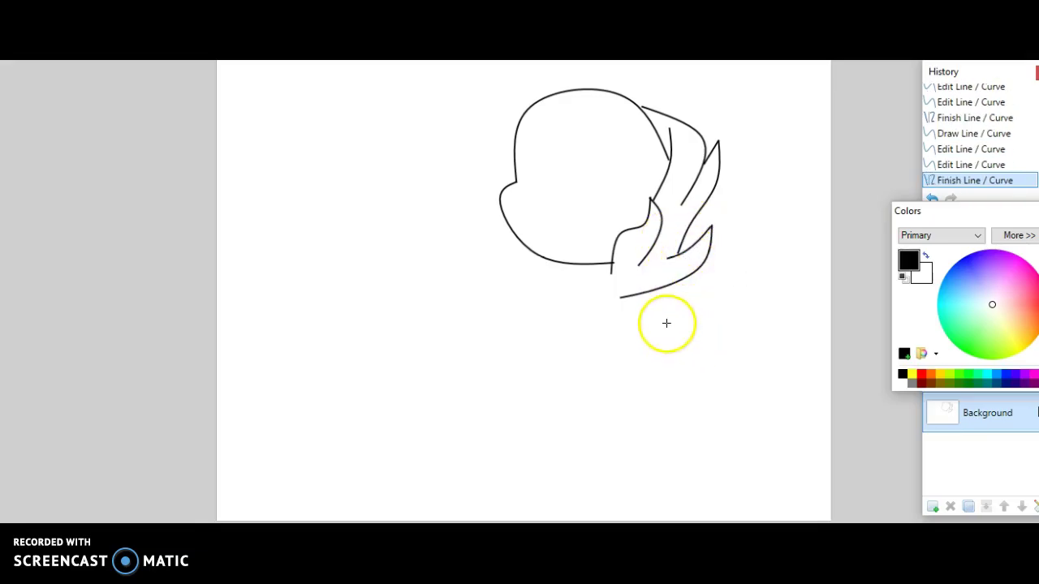
Draw a small wavy curve from left of the cheek to the lower edge of the face
{"action": "mouse_move", "coordinate": [525, 244]}
{"action": "left_mouse_down"}
{"action": "mouse_move", "coordinate": [487, 211]}
{"action": "mouse_move", "coordinate": [512, 228]}
{"action": "left_mouse_up"}
{"action": "left_click_drag", "start_coordinate": [553, 268], "coordinate": [549, 276]}
{"action": "key", "text": "Return"}
Draw a rounded curve beneath the chin joining the left hair tip to the lower-right hair sweep
{"action": "mouse_move", "coordinate": [485, 218]}
{"action": "left_mouse_down"}
{"action": "mouse_move", "coordinate": [522, 301]}
{"action": "mouse_move", "coordinate": [633, 308]}
{"action": "mouse_move", "coordinate": [618, 297]}
{"action": "left_mouse_up"}
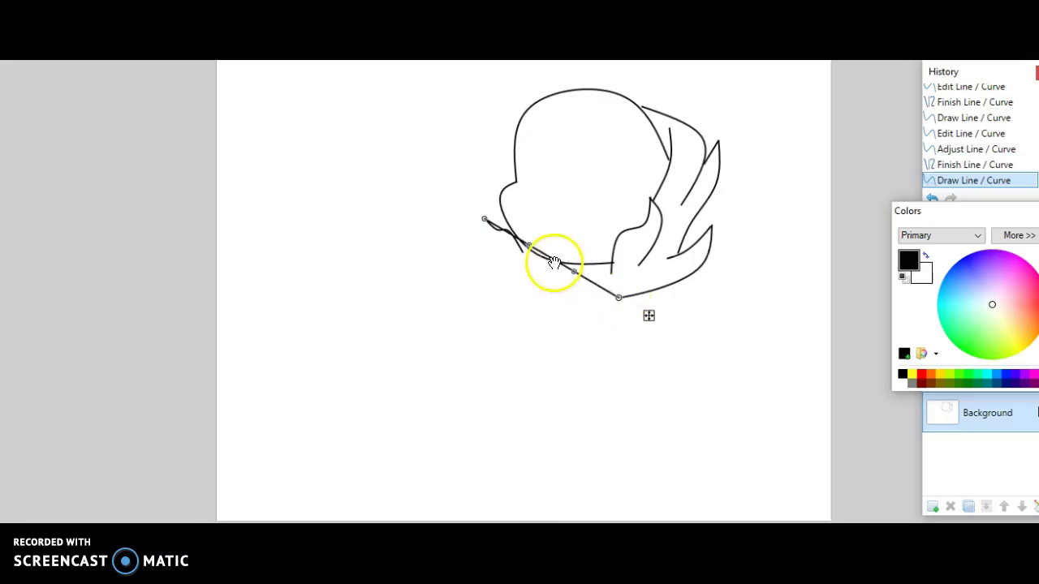
{"action": "left_click_drag", "start_coordinate": [535, 245], "coordinate": [508, 287]}
{"action": "left_click_drag", "start_coordinate": [573, 271], "coordinate": [508, 284]}
{"action": "key", "text": "Return"}
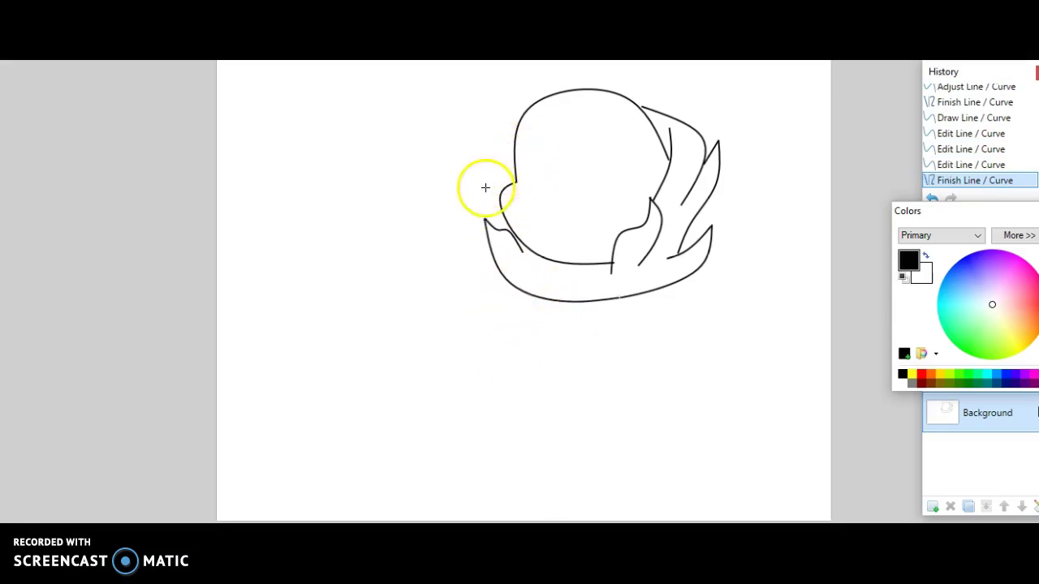
Try an outward-pointing hair spike on the left of the head, formed by two curves meeting at a tip
{"action": "mouse_move", "coordinate": [487, 222]}
{"action": "left_mouse_down"}
{"action": "mouse_move", "coordinate": [482, 135]}
{"action": "mouse_move", "coordinate": [454, 153]}
{"action": "mouse_move", "coordinate": [451, 135]}
{"action": "mouse_move", "coordinate": [483, 169]}
{"action": "mouse_move", "coordinate": [485, 202]}
{"action": "mouse_move", "coordinate": [500, 198]}
{"action": "left_mouse_up"}
{"action": "left_click_drag", "start_coordinate": [479, 163], "coordinate": [478, 158]}
{"action": "left_click", "coordinate": [567, 162]}
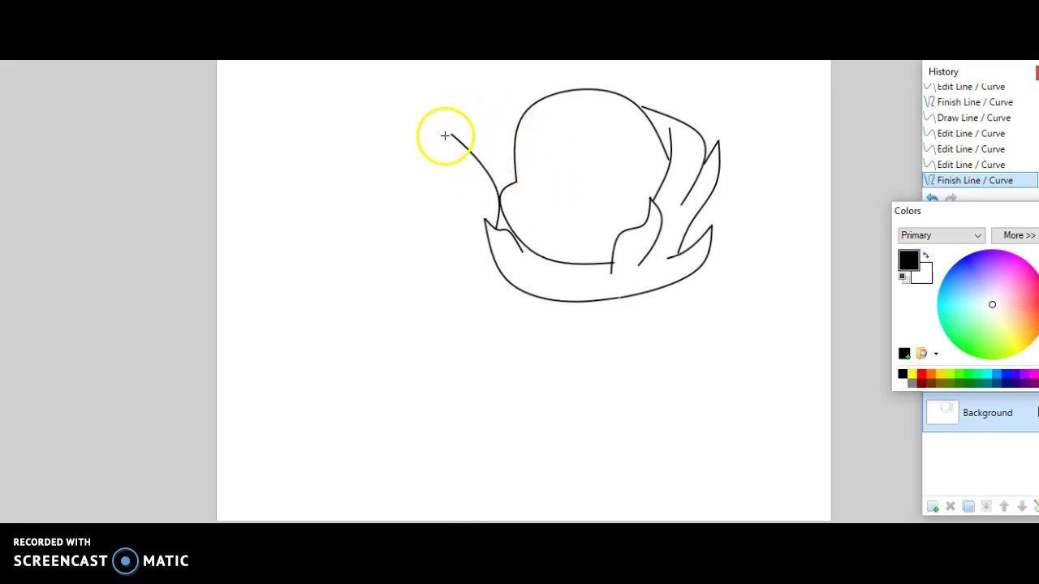
{"action": "mouse_move", "coordinate": [452, 134]}
{"action": "left_mouse_down"}
{"action": "mouse_move", "coordinate": [520, 106]}
{"action": "mouse_move", "coordinate": [493, 158]}
{"action": "mouse_move", "coordinate": [515, 133]}
{"action": "left_mouse_up"}
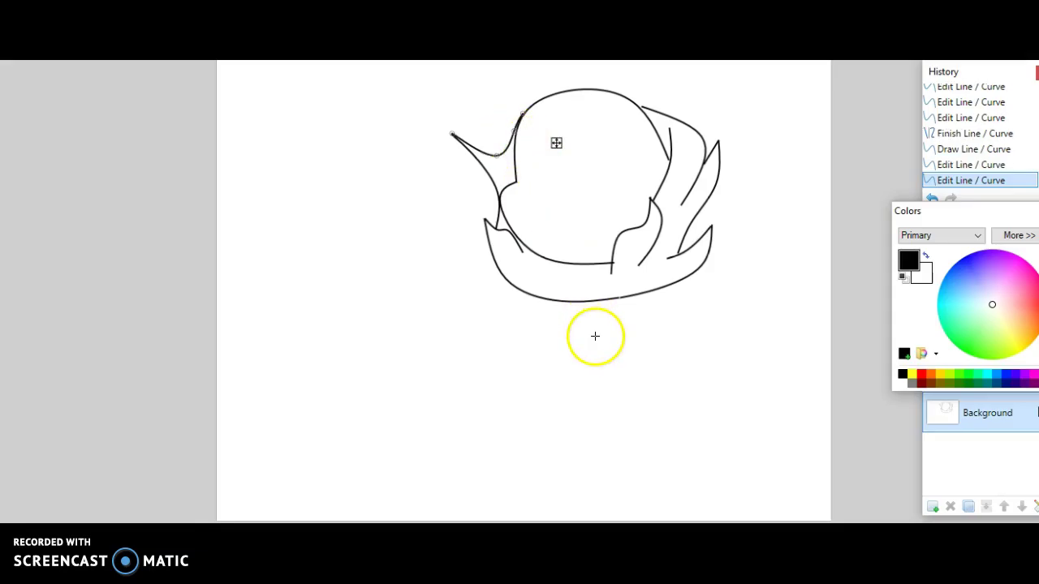
{"action": "key", "text": "Return"}
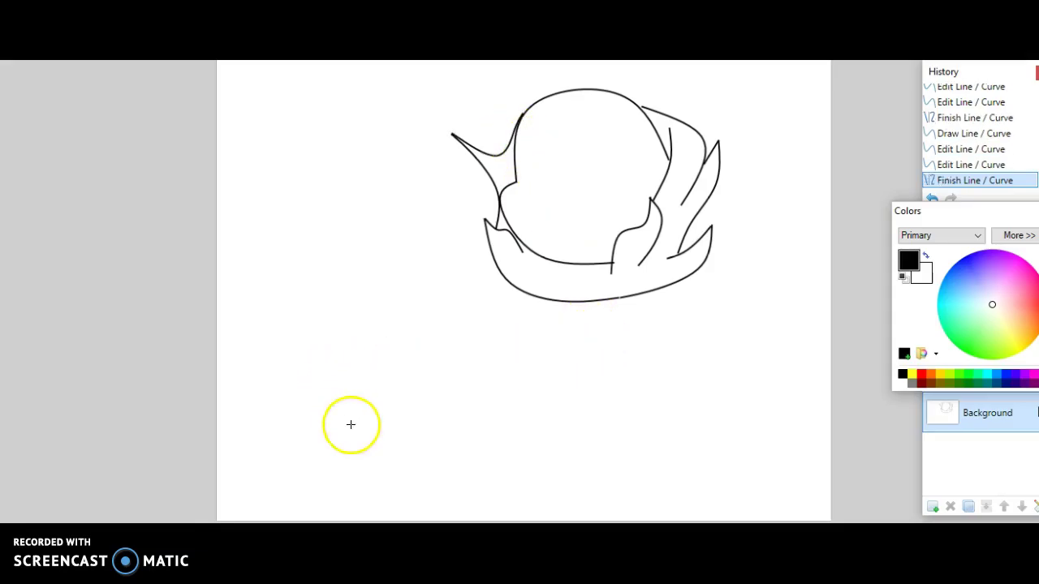
{"action": "left_click", "coordinate": [531, 532]}
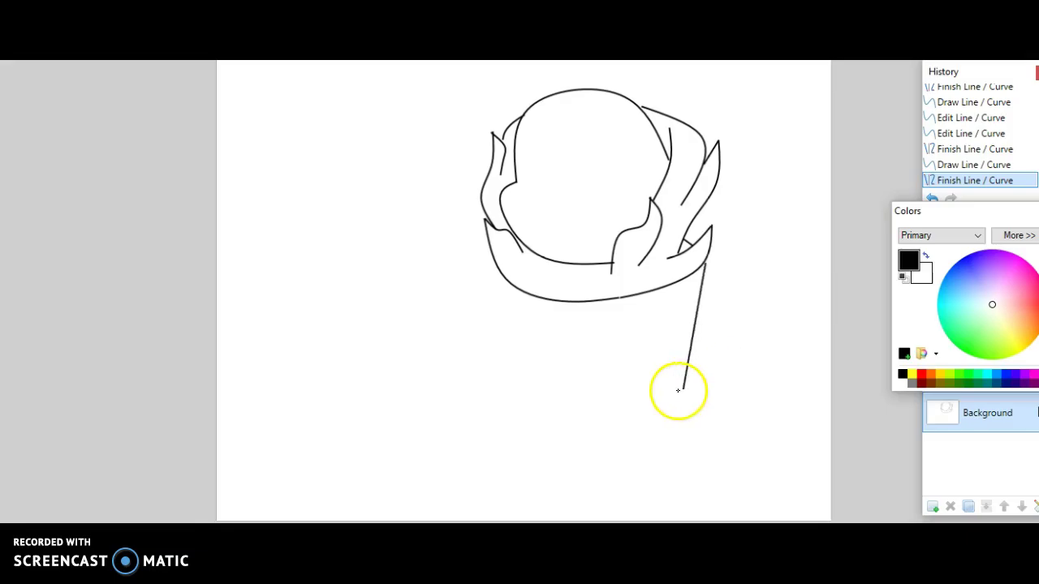
Draw a large outward-bowed curve from the lower-right hair lock down and back inward to a point below the head
{"action": "left_click_drag", "start_coordinate": [677, 390], "coordinate": [649, 412]}
{"action": "left_click_drag", "start_coordinate": [689, 315], "coordinate": [732, 323]}
{"action": "left_click_drag", "start_coordinate": [668, 364], "coordinate": [713, 387]}
{"action": "left_click_drag", "start_coordinate": [732, 323], "coordinate": [738, 321]}
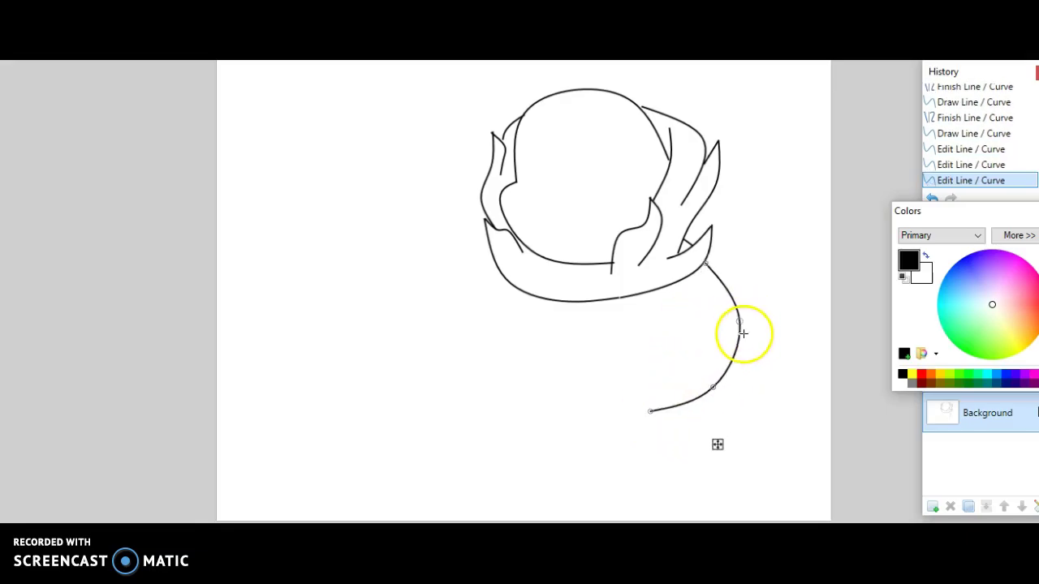
{"action": "left_click_drag", "start_coordinate": [712, 387], "coordinate": [718, 397]}
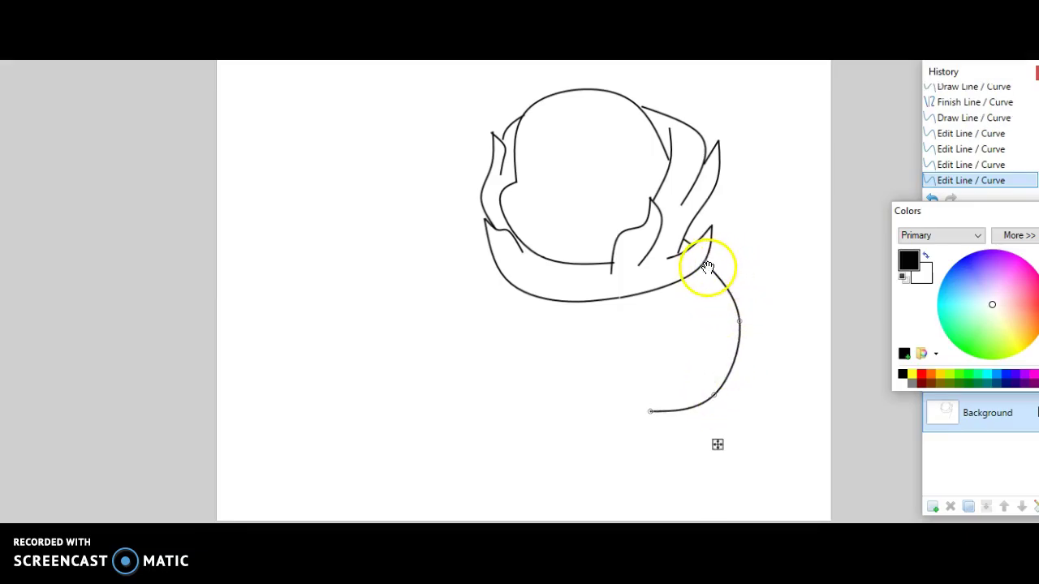
{"action": "left_click_drag", "start_coordinate": [709, 266], "coordinate": [709, 266]}
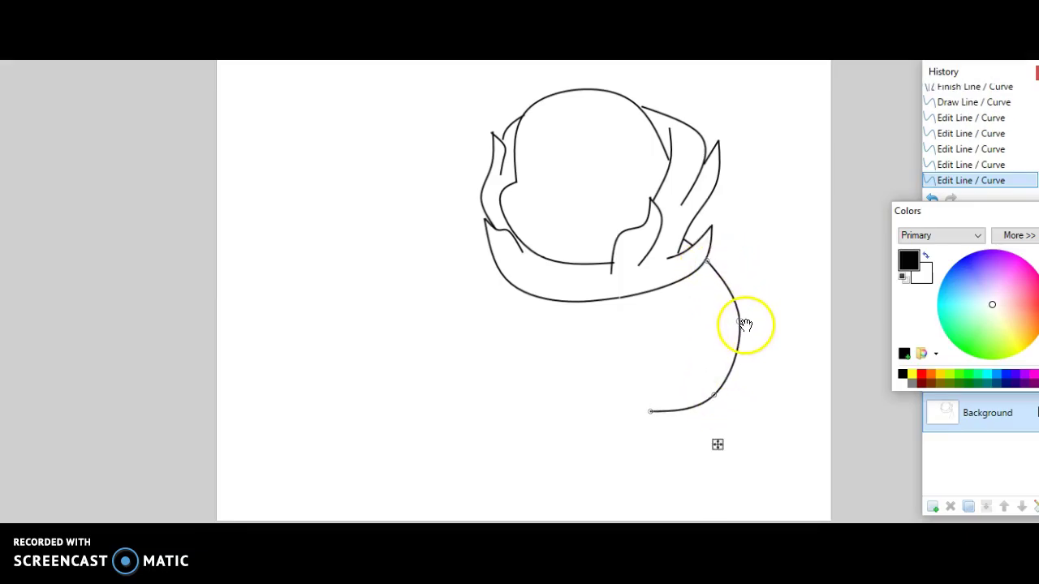
{"action": "left_click_drag", "start_coordinate": [714, 397], "coordinate": [716, 394]}
{"action": "left_click_drag", "start_coordinate": [658, 413], "coordinate": [655, 428]}
{"action": "left_click", "coordinate": [557, 401]}
Draw a curve from the lower end of the large right curve, bowing left and rising toward the hair
{"action": "mouse_move", "coordinate": [638, 433]}
{"action": "left_mouse_down"}
{"action": "mouse_move", "coordinate": [609, 371]}
{"action": "mouse_move", "coordinate": [620, 333]}
{"action": "mouse_move", "coordinate": [622, 366]}
{"action": "mouse_move", "coordinate": [604, 362]}
{"action": "left_mouse_up"}
{"action": "left_click_drag", "start_coordinate": [631, 399], "coordinate": [605, 404]}
{"action": "left_click_drag", "start_coordinate": [620, 333], "coordinate": [617, 409]}
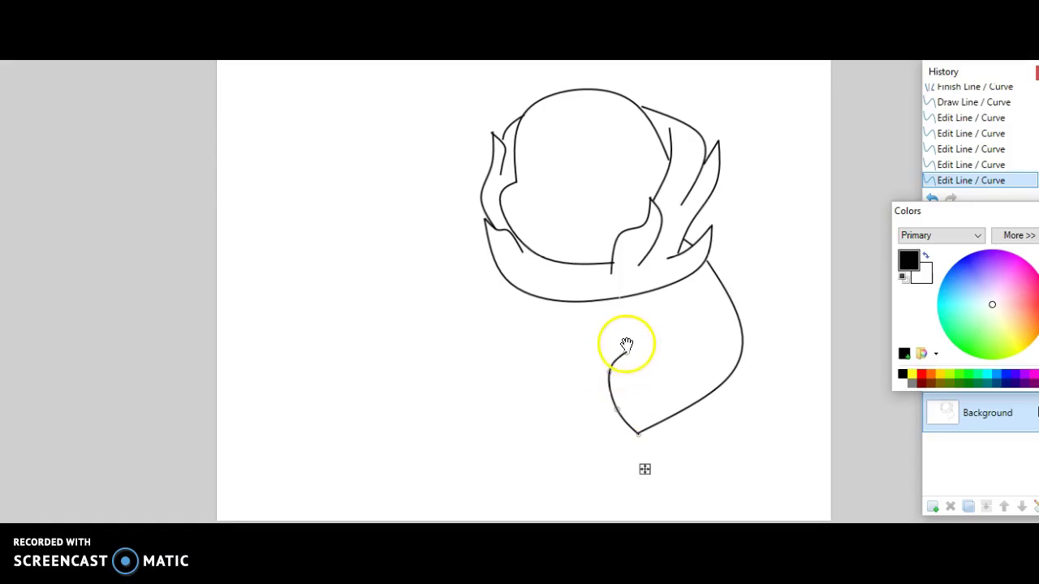
{"action": "left_click_drag", "start_coordinate": [625, 352], "coordinate": [618, 348]}
{"action": "key", "text": "Return"}
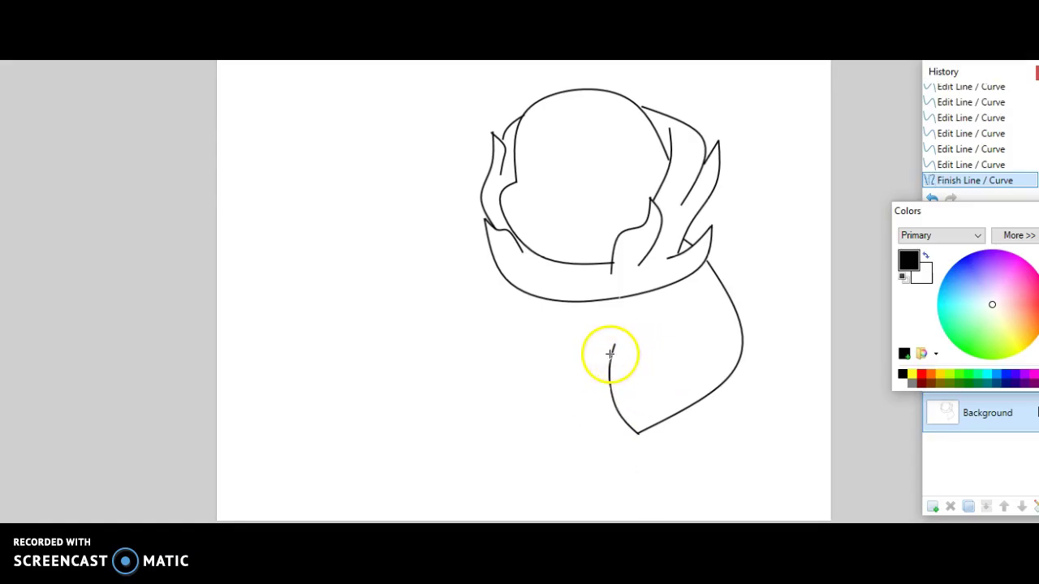
Draw a hook-shaped curve from the top of the rising inner curve, dipping and turning up toward the hair
{"action": "mouse_move", "coordinate": [611, 357]}
{"action": "left_mouse_down"}
{"action": "mouse_move", "coordinate": [668, 309]}
{"action": "mouse_move", "coordinate": [660, 343]}
{"action": "mouse_move", "coordinate": [631, 348]}
{"action": "mouse_move", "coordinate": [644, 362]}
{"action": "mouse_move", "coordinate": [683, 330]}
{"action": "mouse_move", "coordinate": [671, 315]}
{"action": "mouse_move", "coordinate": [684, 336]}
{"action": "mouse_move", "coordinate": [671, 333]}
{"action": "left_mouse_up"}
{"action": "left_click_drag", "start_coordinate": [617, 357], "coordinate": [617, 353]}
{"action": "left_click", "coordinate": [667, 397]}
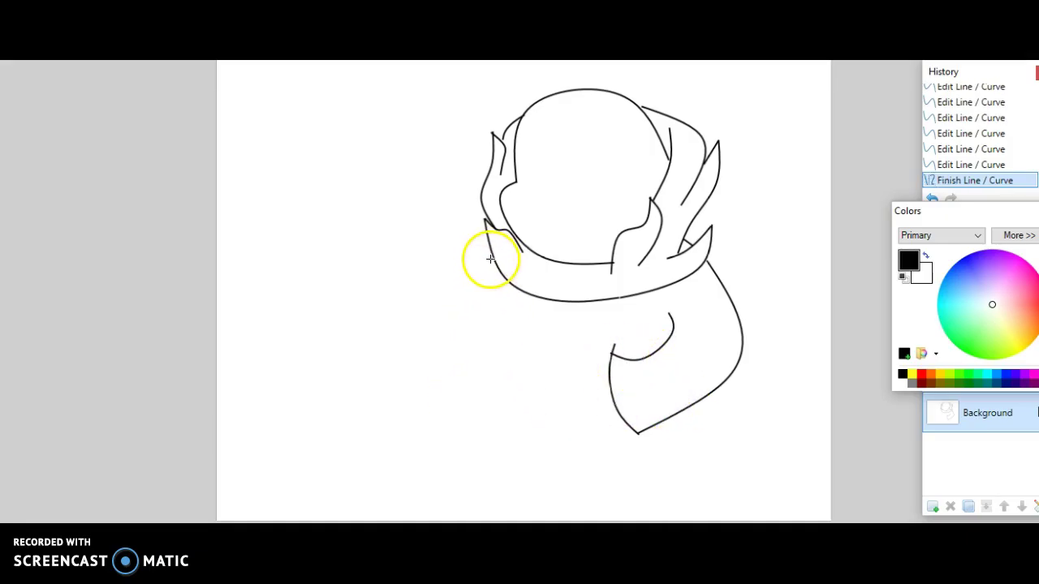
Draw an outward-bowed curve from the lower-left edge of the collar shape, bulging left and returning inward to a point below
{"action": "mouse_move", "coordinate": [492, 258]}
{"action": "left_mouse_down"}
{"action": "mouse_move", "coordinate": [459, 348]}
{"action": "mouse_move", "coordinate": [460, 359]}
{"action": "mouse_move", "coordinate": [489, 364]}
{"action": "mouse_move", "coordinate": [475, 376]}
{"action": "mouse_move", "coordinate": [463, 341]}
{"action": "mouse_move", "coordinate": [463, 364]}
{"action": "mouse_move", "coordinate": [482, 388]}
{"action": "left_mouse_up"}
{"action": "left_click_drag", "start_coordinate": [487, 297], "coordinate": [459, 295]}
{"action": "mouse_move", "coordinate": [473, 344]}
{"action": "left_mouse_down"}
{"action": "mouse_move", "coordinate": [484, 348]}
{"action": "mouse_move", "coordinate": [455, 348]}
{"action": "left_mouse_up"}
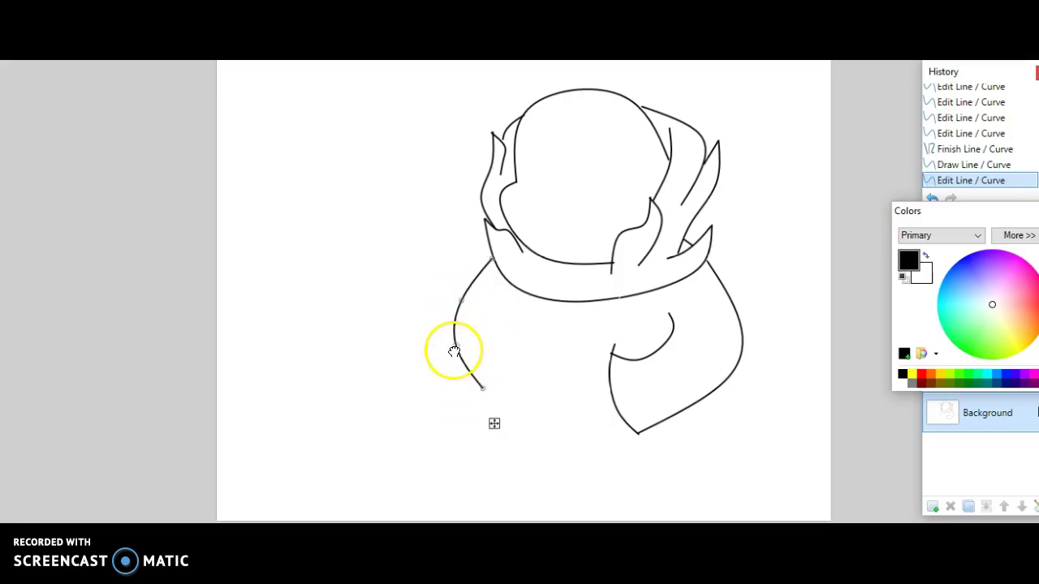
{"action": "mouse_move", "coordinate": [484, 391]}
{"action": "left_mouse_down"}
{"action": "mouse_move", "coordinate": [496, 413]}
{"action": "mouse_move", "coordinate": [509, 408]}
{"action": "mouse_move", "coordinate": [501, 401]}
{"action": "left_mouse_up"}
{"action": "left_click", "coordinate": [534, 353]}
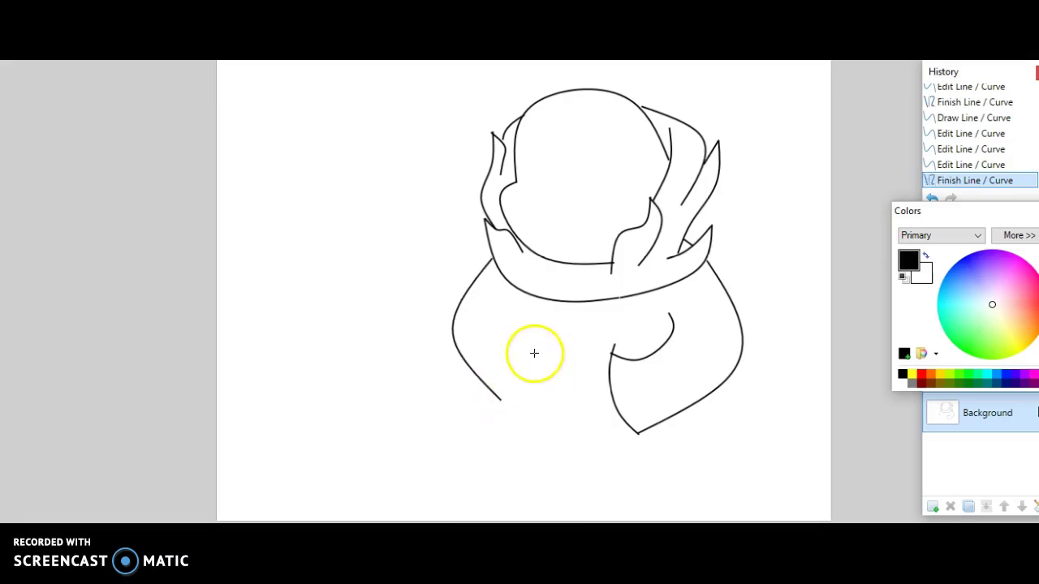
Draw a small curve inside the left outer shape, bowing left and ending down toward the centre
{"action": "left_click_drag", "start_coordinate": [506, 362], "coordinate": [514, 372]}
{"action": "left_click_drag", "start_coordinate": [502, 323], "coordinate": [504, 350]}
{"action": "left_click", "coordinate": [484, 326]}
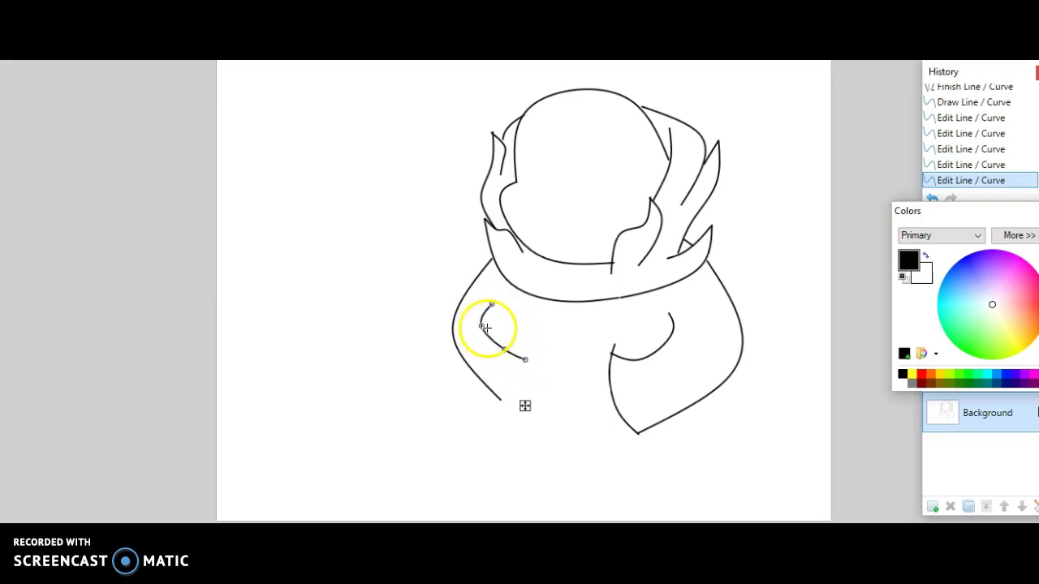
{"action": "left_click", "coordinate": [502, 345]}
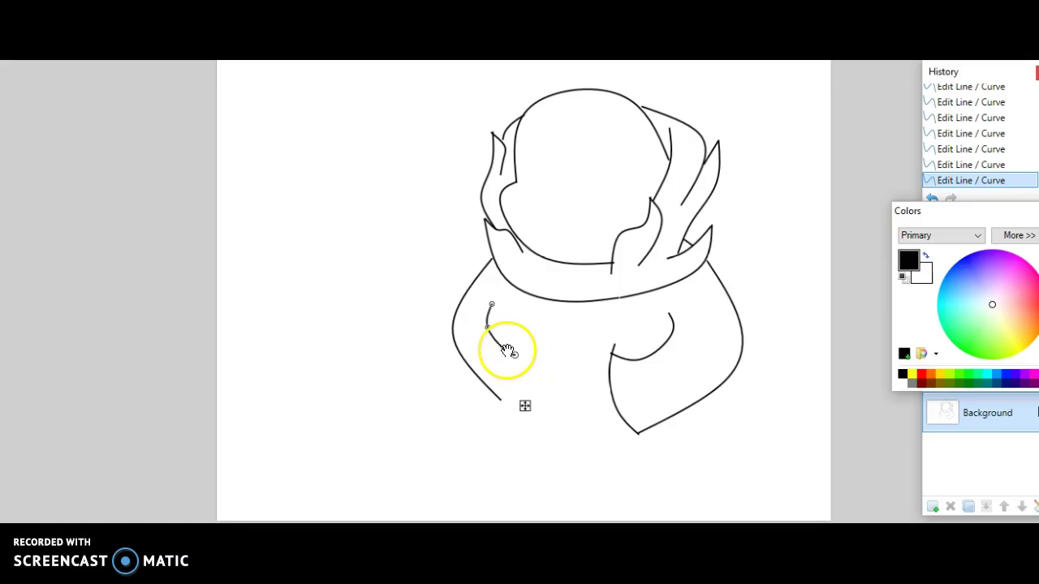
{"action": "key", "text": "Return"}
Draw a right-bowed curve from the lower end of the left outer curve up to the end of the small inner curve
{"action": "mouse_move", "coordinate": [502, 406]}
{"action": "left_mouse_down"}
{"action": "mouse_move", "coordinate": [507, 341]}
{"action": "mouse_move", "coordinate": [494, 409]}
{"action": "mouse_move", "coordinate": [511, 393]}
{"action": "left_mouse_up"}
{"action": "left_click", "coordinate": [513, 390]}
{"action": "left_click", "coordinate": [591, 372]}
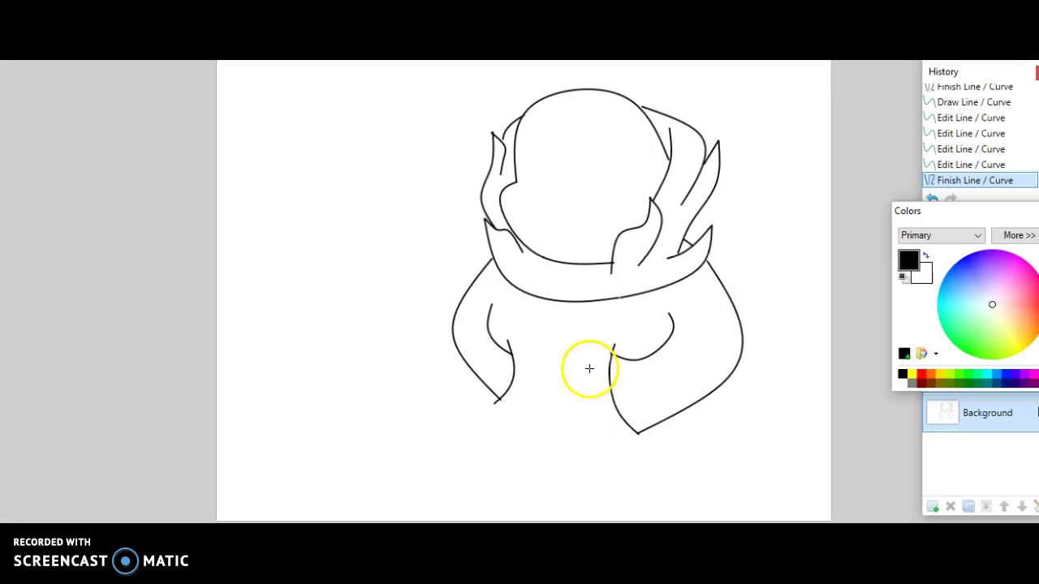
Draw a long, slightly right-bowed curve from the collar's lower edge down past the left sleeve shape
{"action": "left_click_drag", "start_coordinate": [540, 299], "coordinate": [521, 422]}
{"action": "left_click_drag", "start_coordinate": [533, 344], "coordinate": [539, 344]}
{"action": "left_click_drag", "start_coordinate": [528, 380], "coordinate": [552, 348]}
{"action": "left_click", "coordinate": [652, 333]}
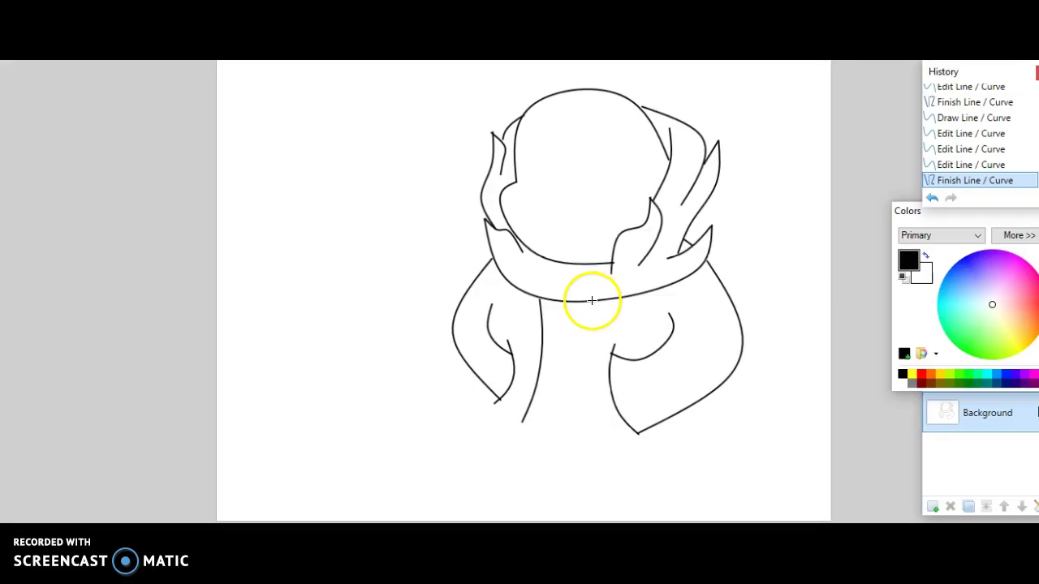
Draw a near-vertical line from the middle of the collar's lower edge downward and bend it slightly to the left
{"action": "mouse_move", "coordinate": [592, 301]}
{"action": "left_mouse_down"}
{"action": "mouse_move", "coordinate": [573, 341]}
{"action": "mouse_move", "coordinate": [589, 432]}
{"action": "left_mouse_up"}
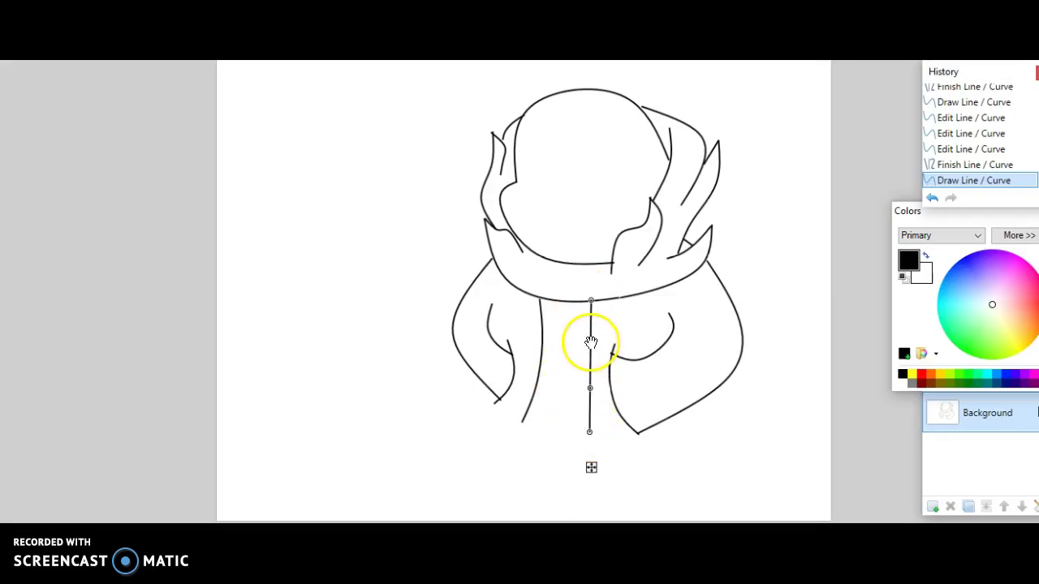
{"action": "left_click_drag", "start_coordinate": [587, 345], "coordinate": [584, 344]}
{"action": "left_click_drag", "start_coordinate": [593, 390], "coordinate": [579, 393]}
Switch to the Word document and extend the "AHHH" line below "BAH I CAN'T TAKE IT ANYMORE" with capital H's across four lines
{"action": "type", "text": "HHHHHHHHHHHHHHHHHHHH"}
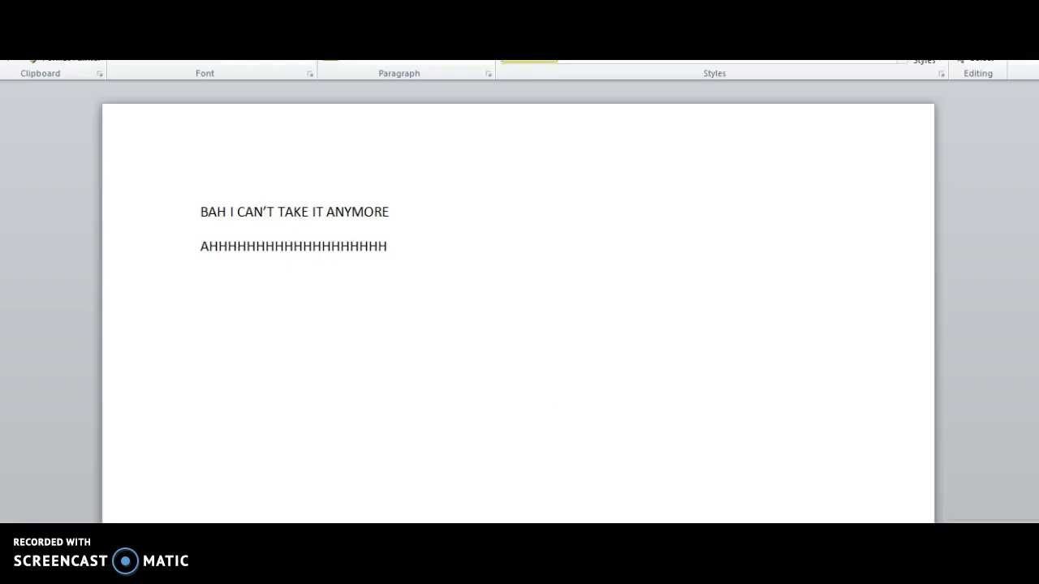
{"action": "type", "text": "HHHHHHHHHHHHHHHHHHHHHHHHHHHHHHHHHHHHHHHHHHHHHHHHHHHHHHHHHHHHHHHHHHHHHHHHHHHHHHHH"}
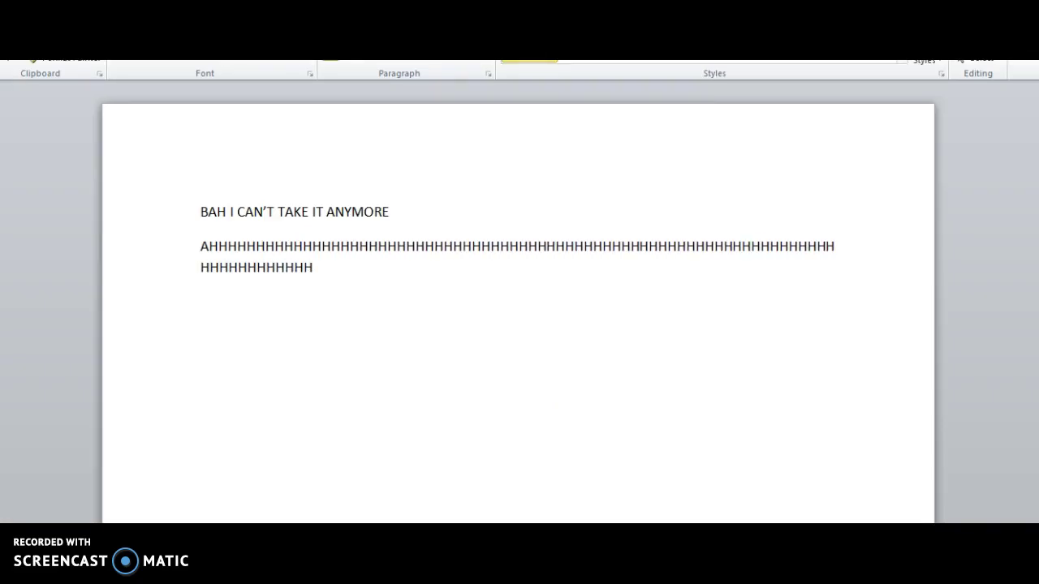
{"action": "type", "text": "HHHHHHHHHHHHHHHHHHHHHHHHHHHHHHHHHHHHHHHHHHHHHHHHHHHHHHHHHHHHHHHHHHHHH"}
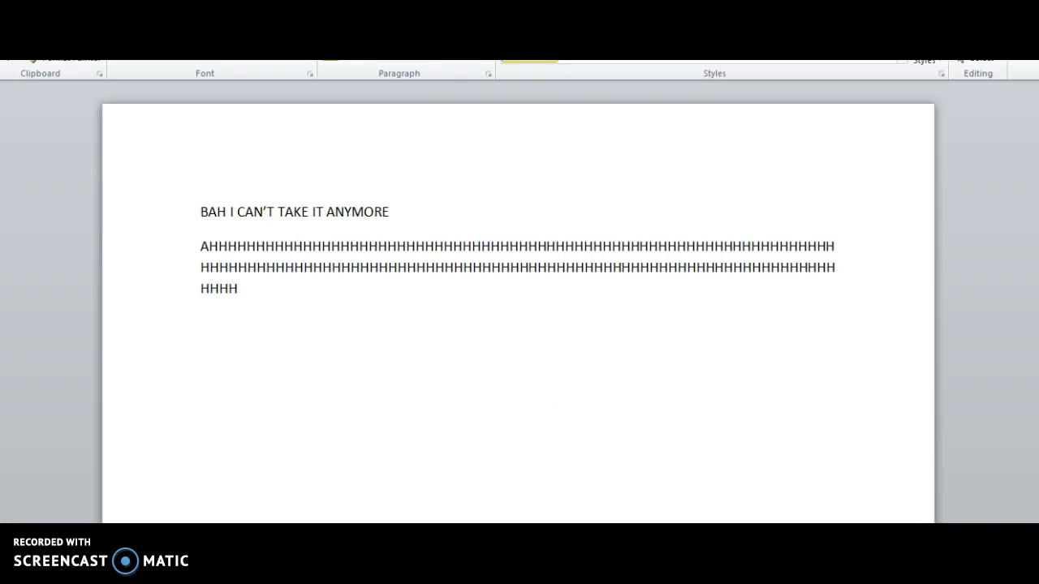
{"action": "type", "text": "HHHHHHHHHHHHHHHHHHHHHHHHHHHHHHHHHHHHHHHHHHHHHHHHHHHHHHHHHHHHHHHHHH"}
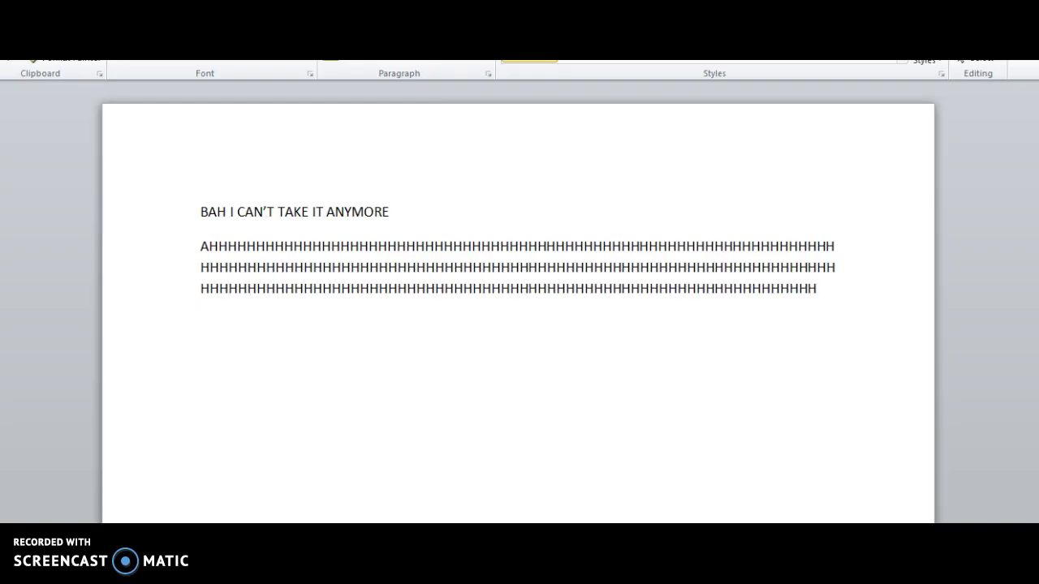
{"action": "type", "text": "HHHHHHHHHHHHHHHHHHHHHHHHHHHHHHHHHHHHHHHHHHHHHHHHHHHHHHHHHHHHH"}
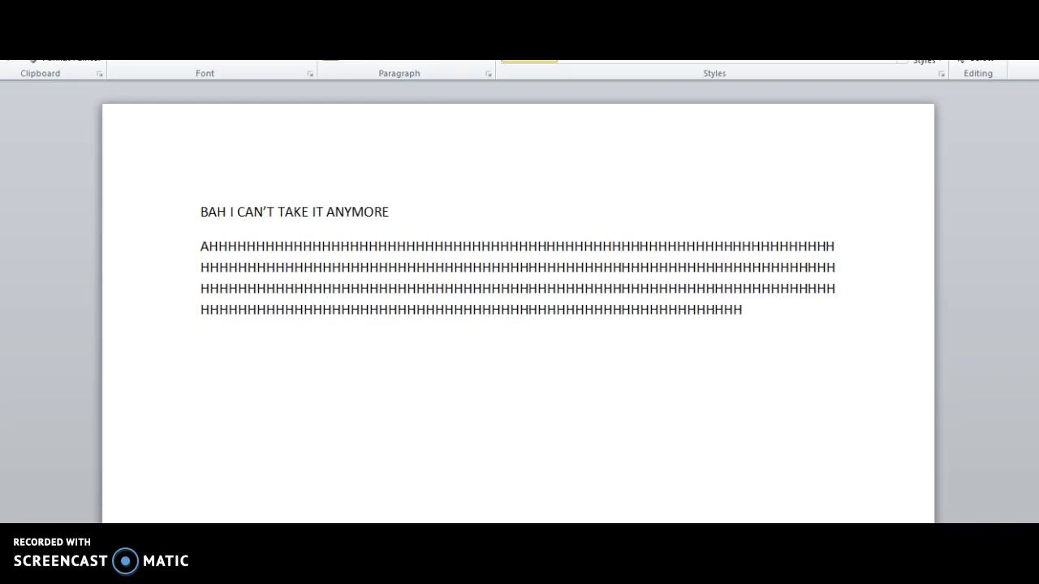